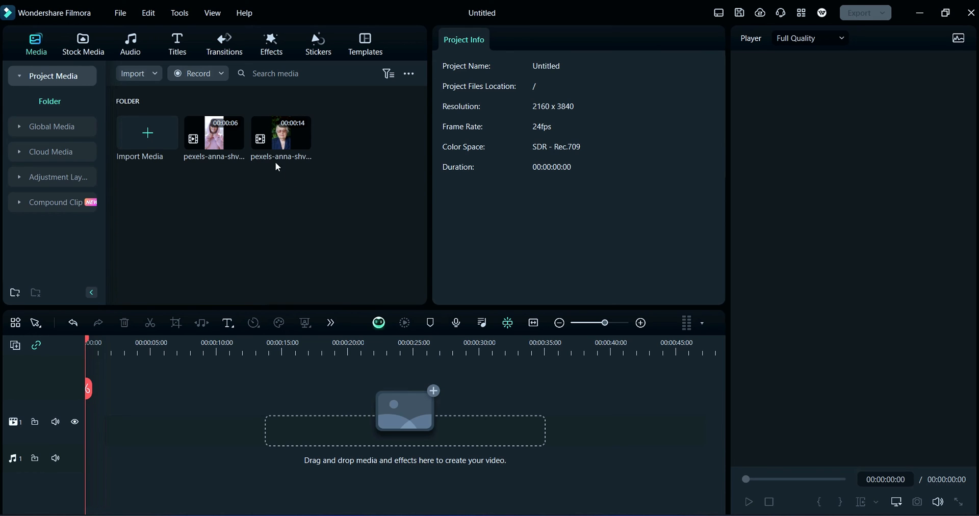
- Place the older woman's 14-second portrait clip on the timeline and play it back
left_click_drag(281, 136, 97, 437)
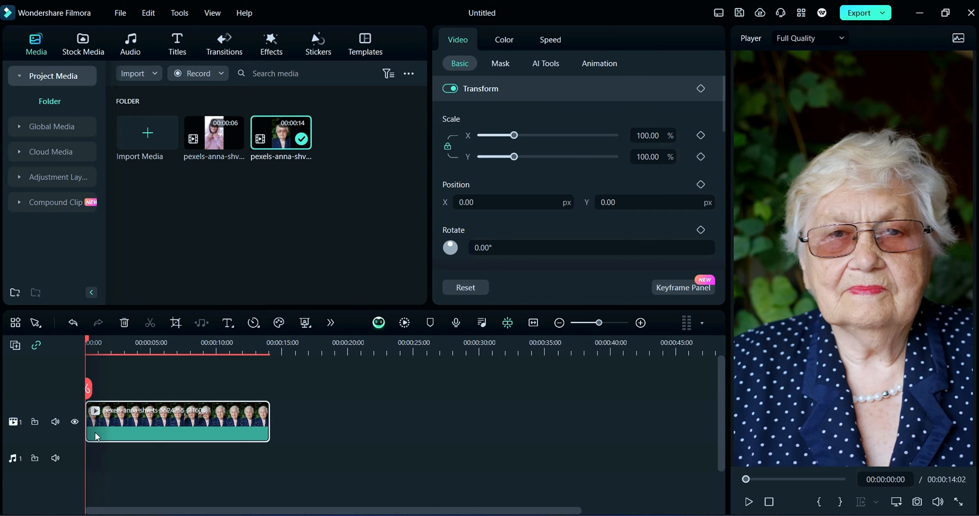
left_click(749, 503)
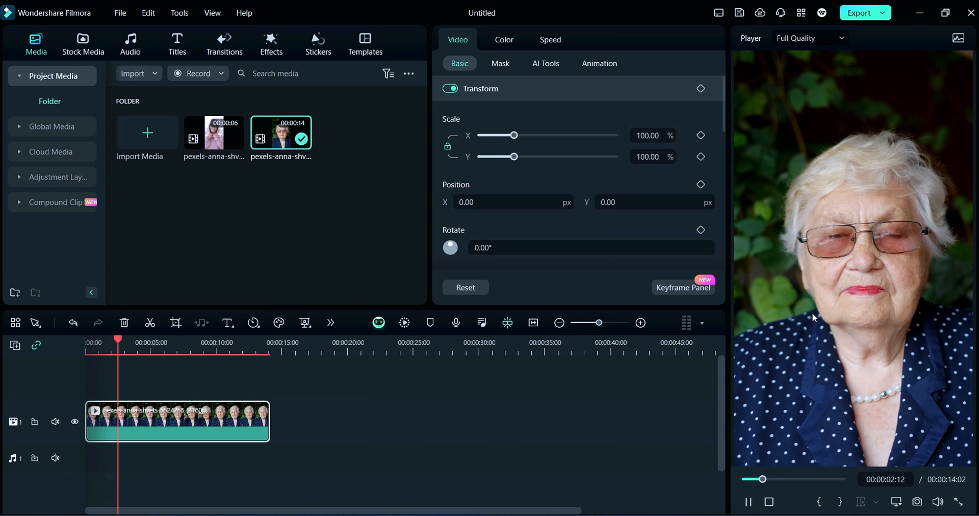
- Stop playback and search the effects library for 'beautify'
key("space")
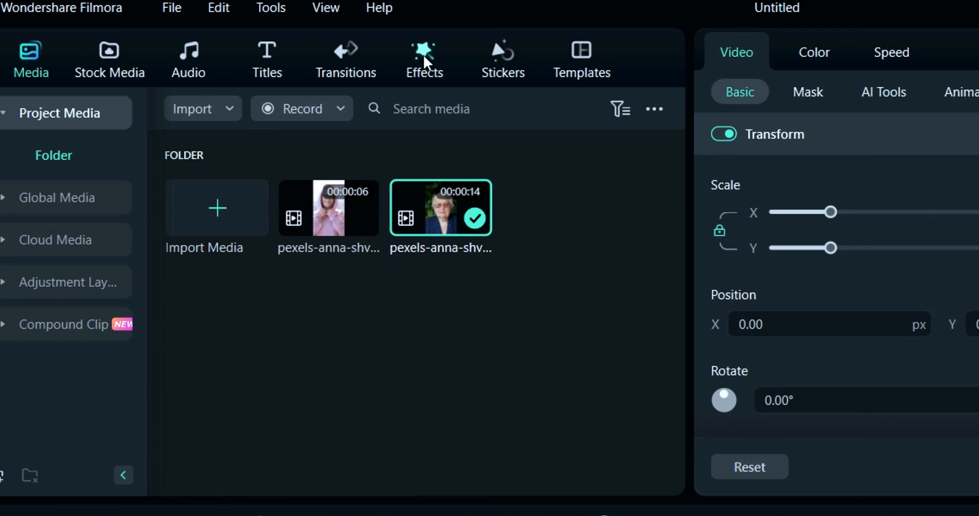
left_click(289, 46)
left_click(304, 109)
type("beautify")
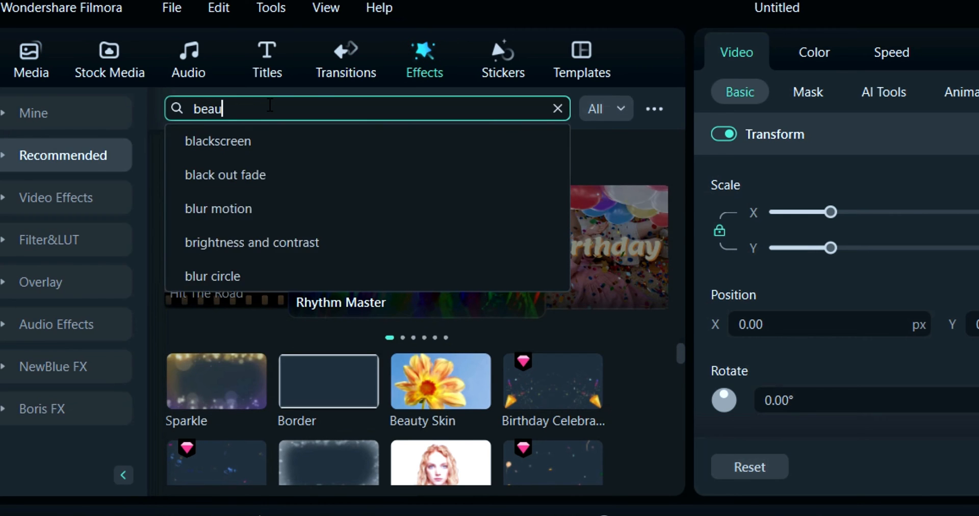
key("Return")
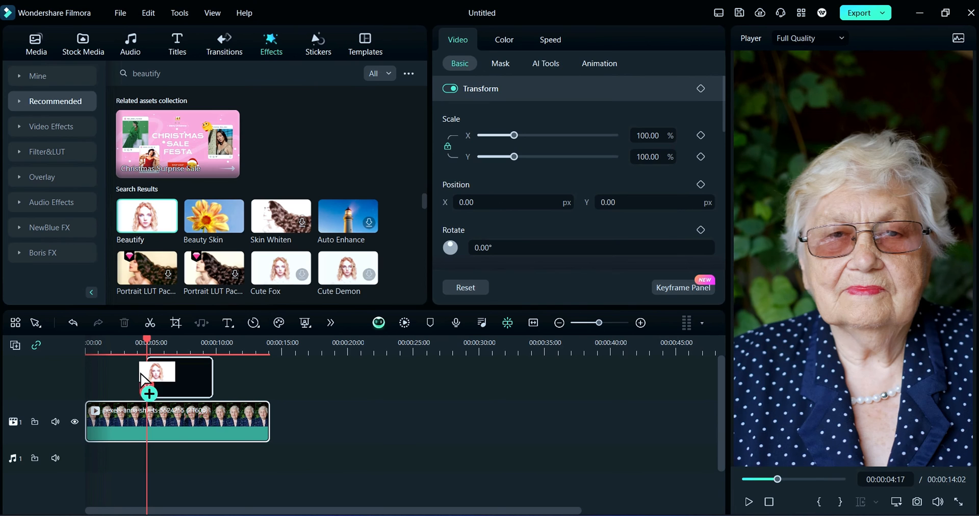
- Add Beautify on the track above the clip and stretch it across the clip's length
left_click_drag(173, 372, 165, 398)
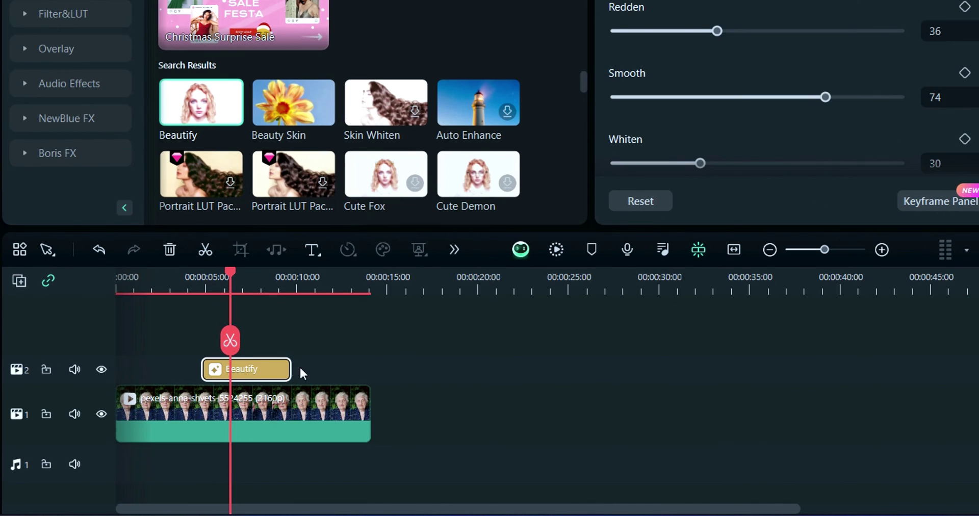
left_click_drag(291, 369, 369, 370)
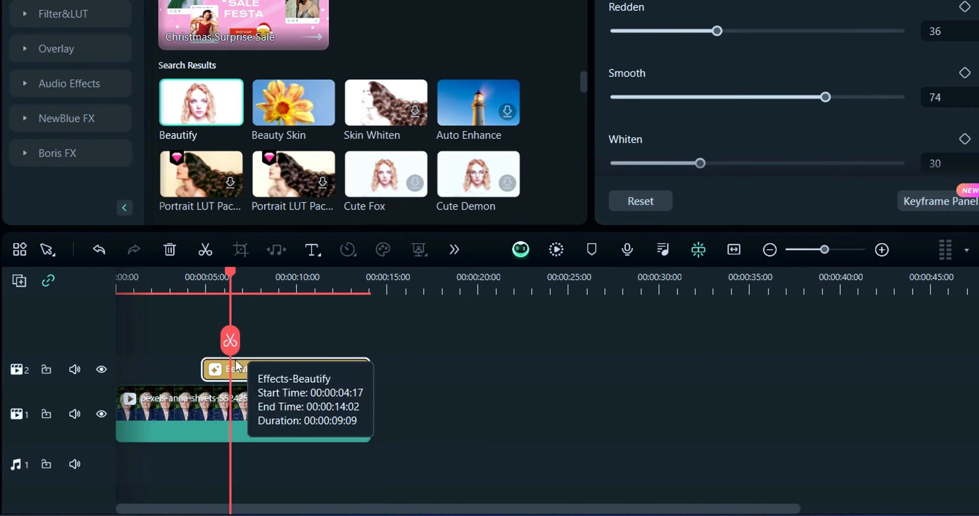
left_click_drag(203, 370, 116, 370)
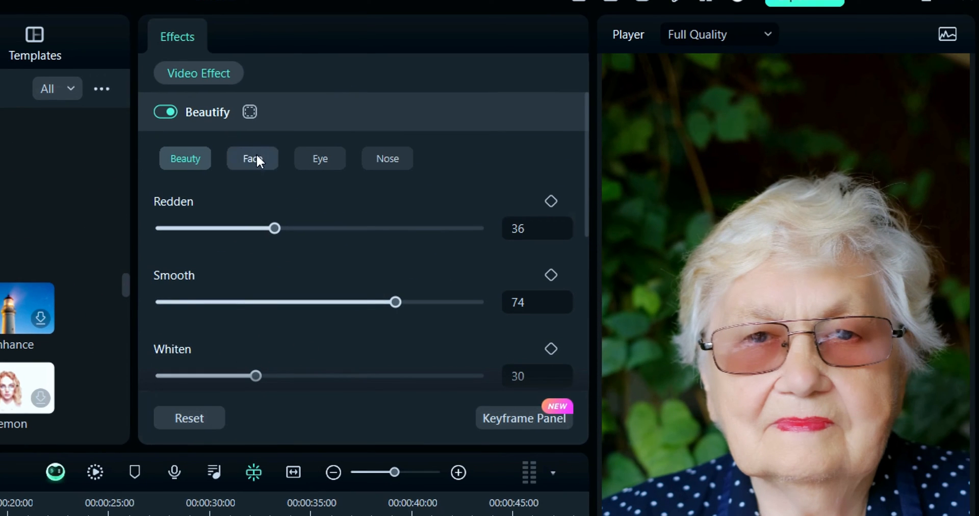
- Browse the Face, Eye and Nose shaping tabs, then raise Shrink Face to about 51
left_click(256, 159)
left_click(320, 159)
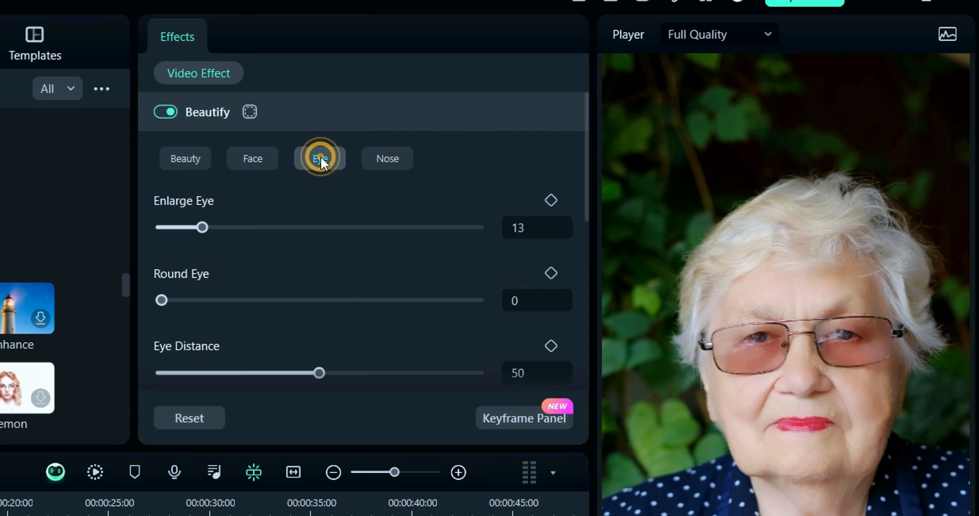
left_click(387, 159)
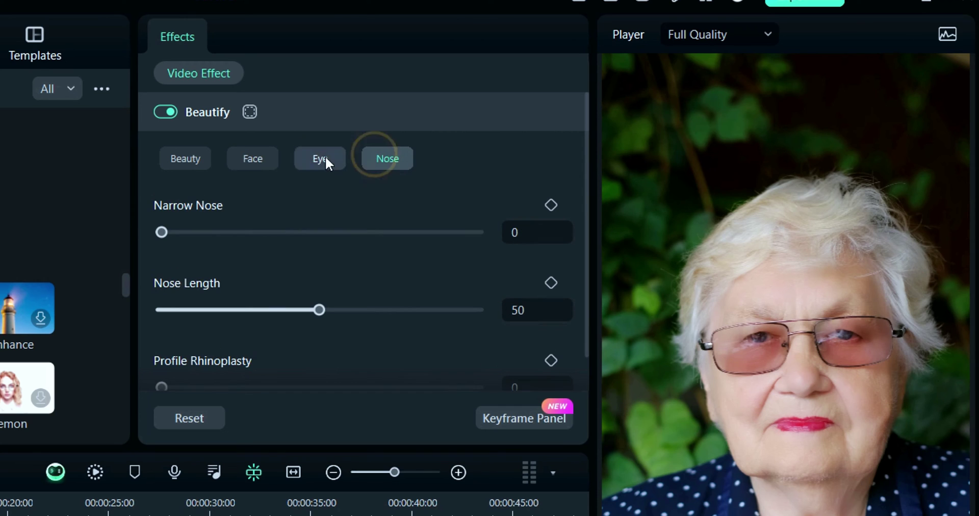
left_click(238, 154)
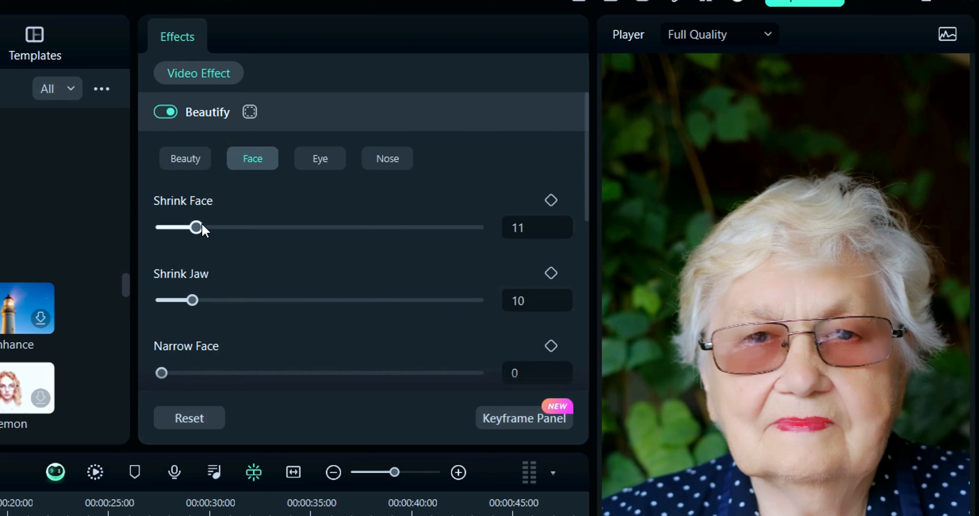
left_click_drag(197, 227, 323, 227)
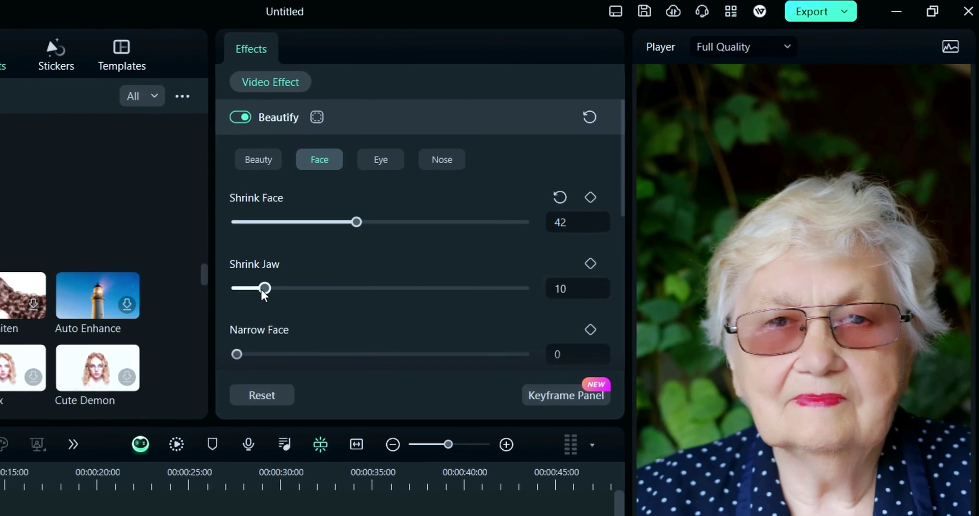
- Set Shrink Jaw to 14, raise Narrow Face to 36 and add Shin Face Shape 8
left_click_drag(191, 300, 164, 301)
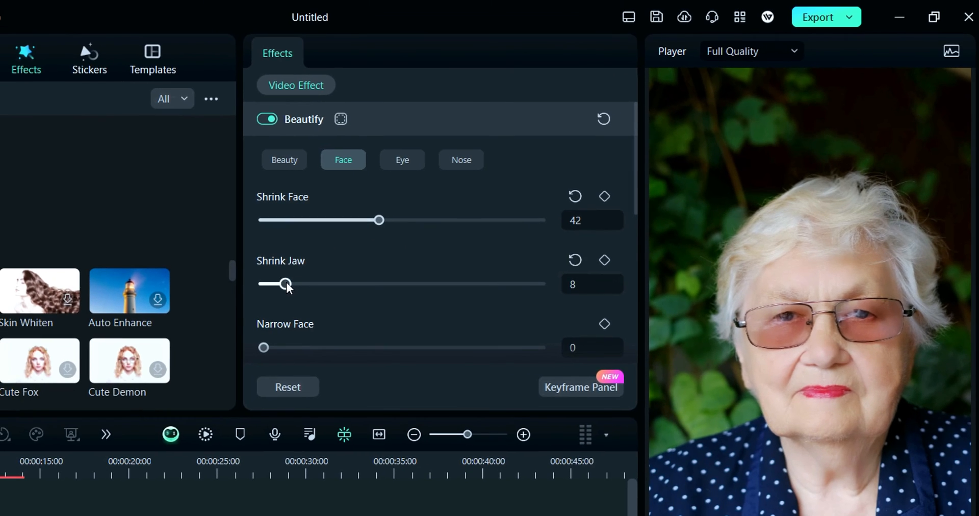
left_click_drag(273, 286, 297, 285)
left_click_drag(274, 350, 347, 351)
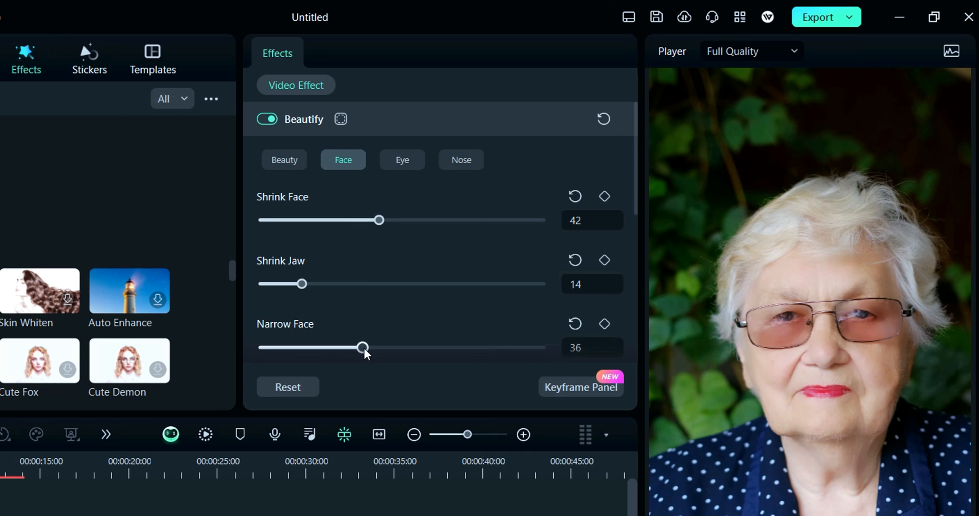
scroll(375, 319, "down", 2)
scroll(325, 313, "down", 2)
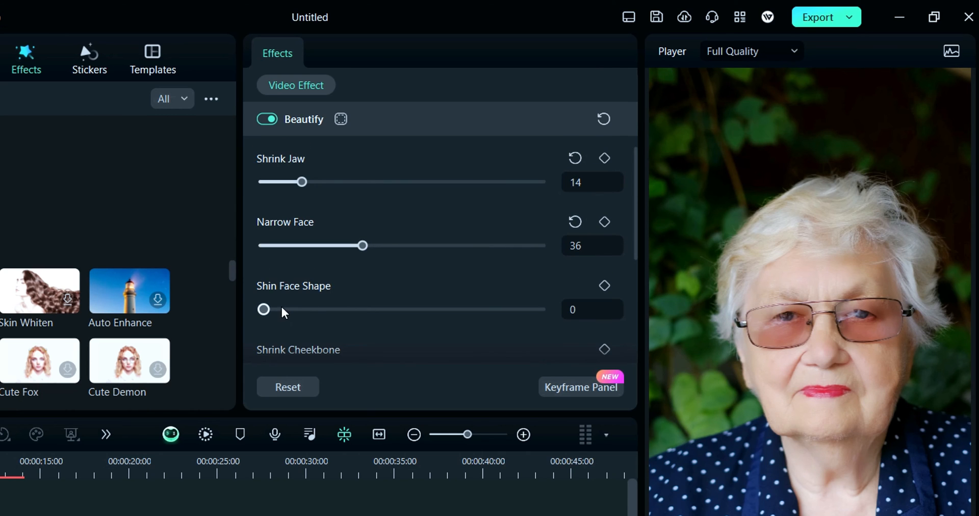
left_click_drag(264, 310, 284, 309)
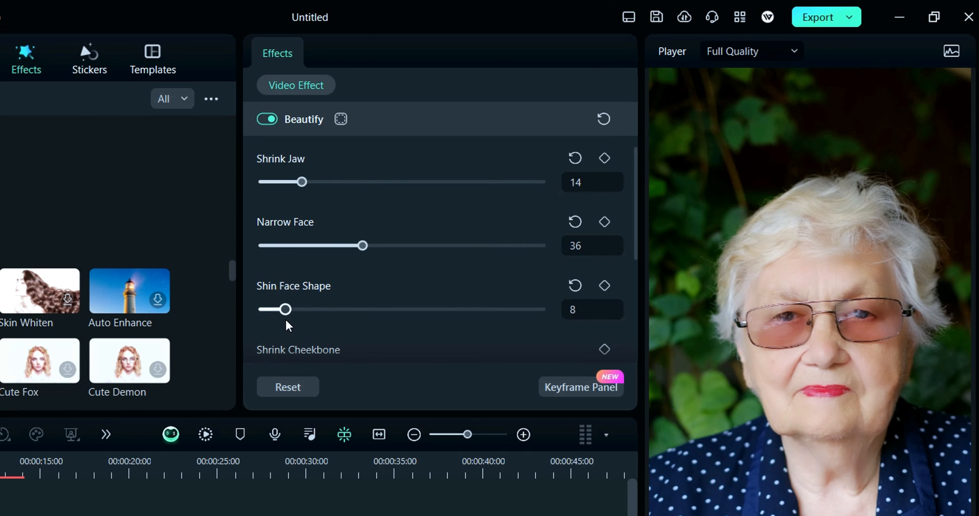
scroll(298, 322, "down", 1)
- Set Shrink Cheekbone 11, shorten Philtrum to 33 and raise Mouth Type to 72
mouse_move(268, 323)
left_mouse_down()
mouse_move(329, 324)
mouse_move(264, 323)
left_mouse_up()
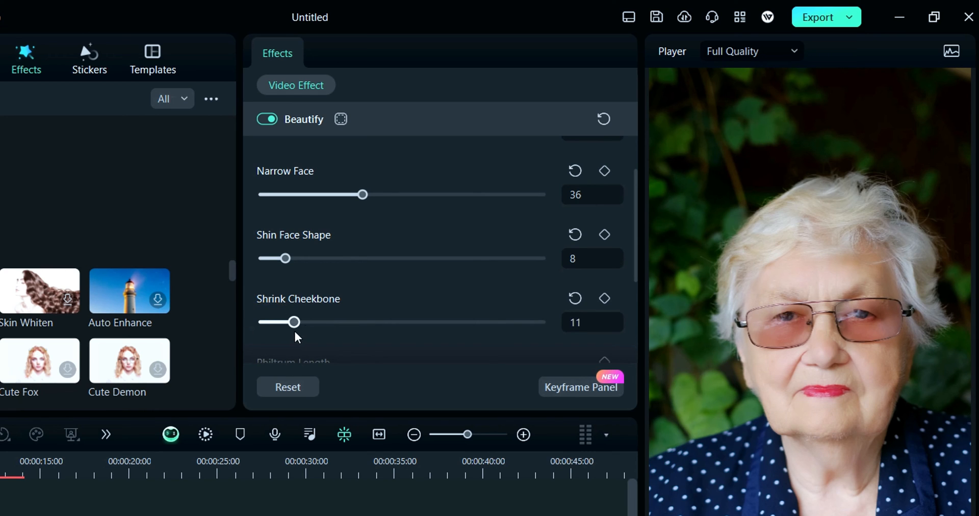
scroll(296, 335, "down", 1)
mouse_move(401, 335)
left_mouse_down()
mouse_move(291, 335)
mouse_move(354, 334)
left_mouse_up()
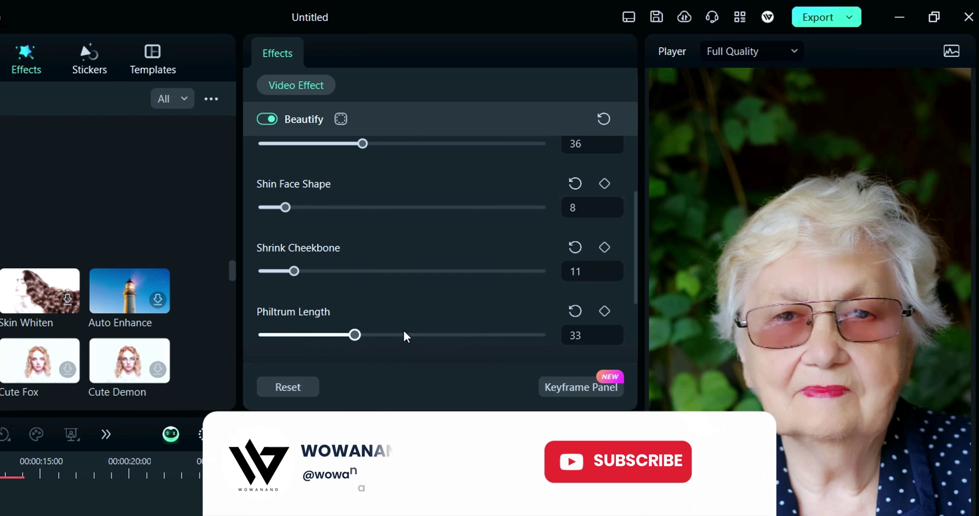
scroll(406, 337, "down", 1)
scroll(402, 337, "down", 1)
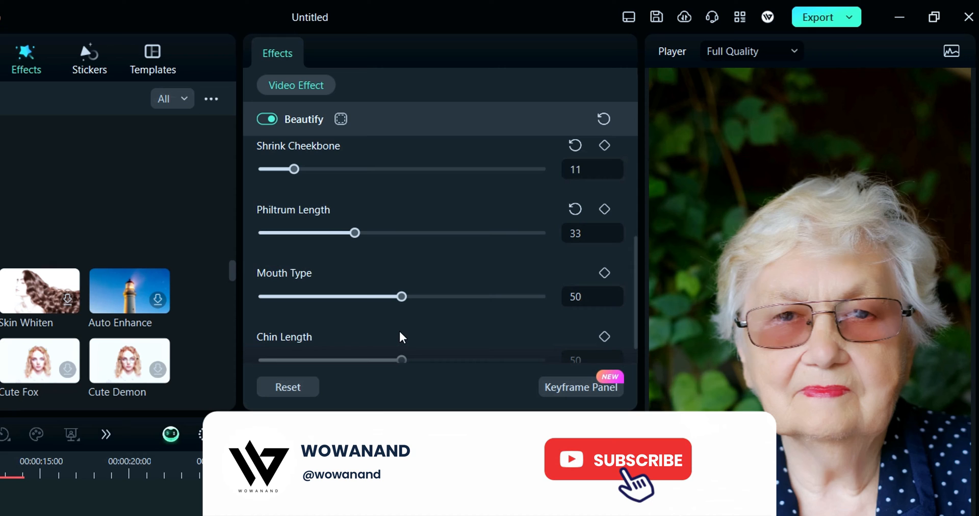
left_click_drag(402, 298, 464, 298)
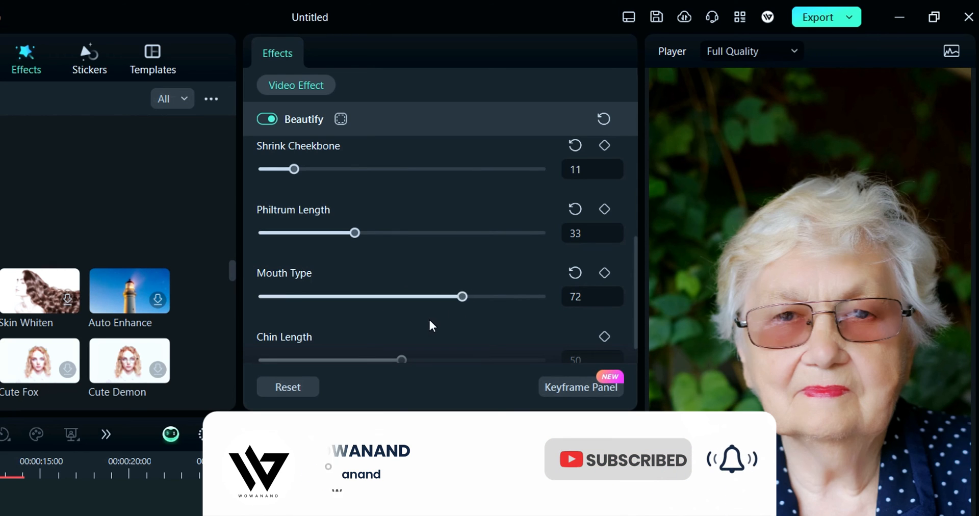
scroll(429, 326, "down", 1)
left_click_drag(402, 330, 321, 336)
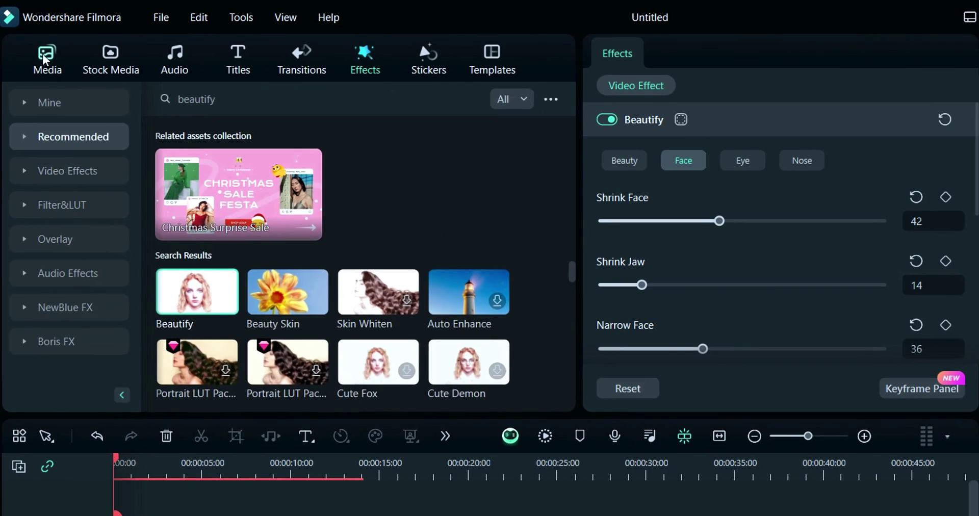
- Add a preset adjustment layer on track 3 and stretch it to match the Beautify effect
left_click(36, 44)
left_click(53, 227)
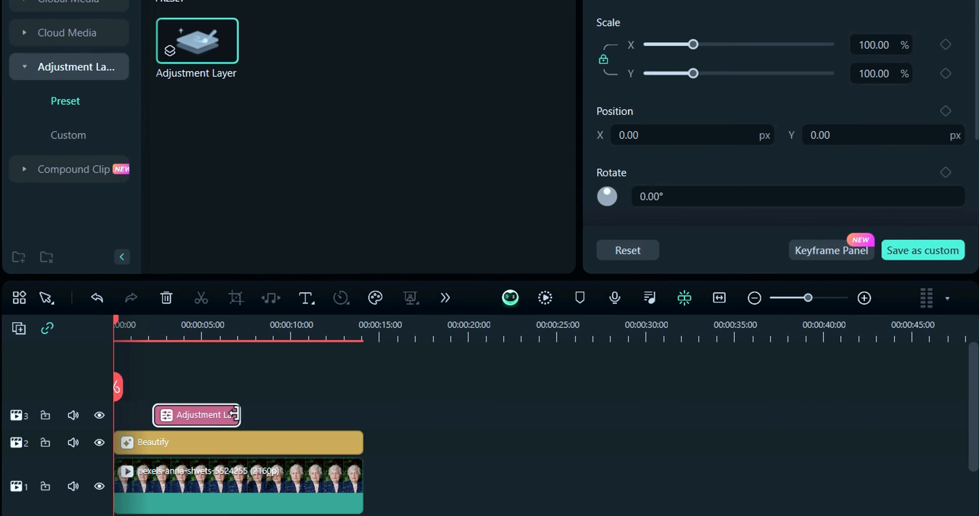
left_click_drag(238, 414, 361, 415)
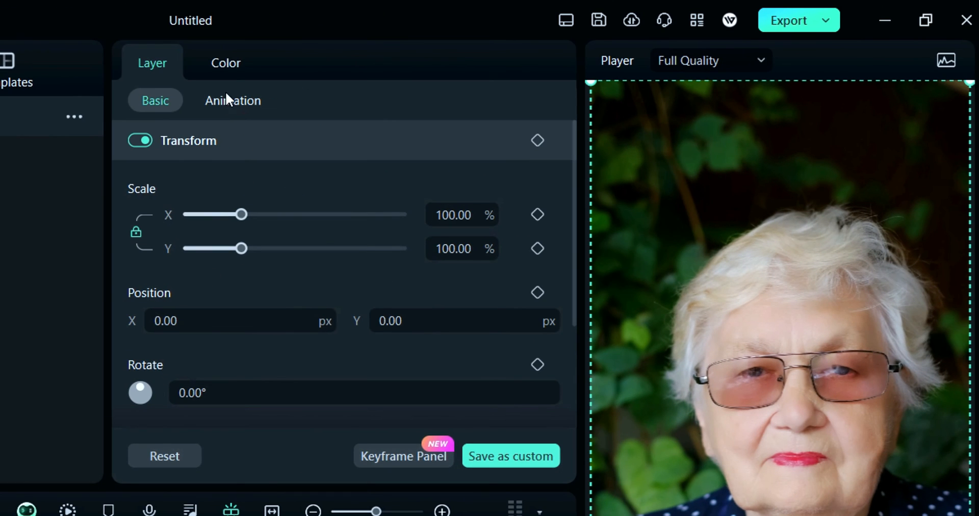
- In the adjustment layer's Color settings, set Sharpen to 49
left_click(225, 63)
left_click(199, 261)
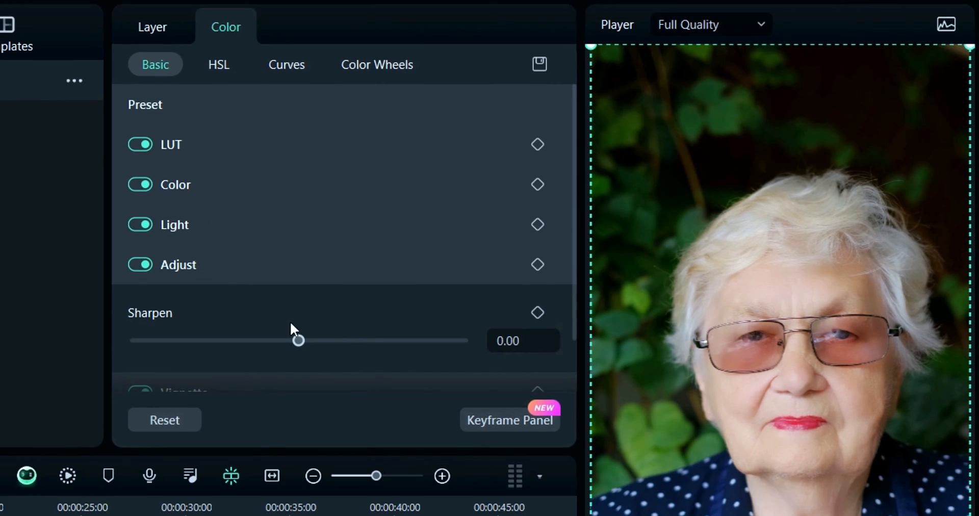
left_click_drag(298, 225, 395, 226)
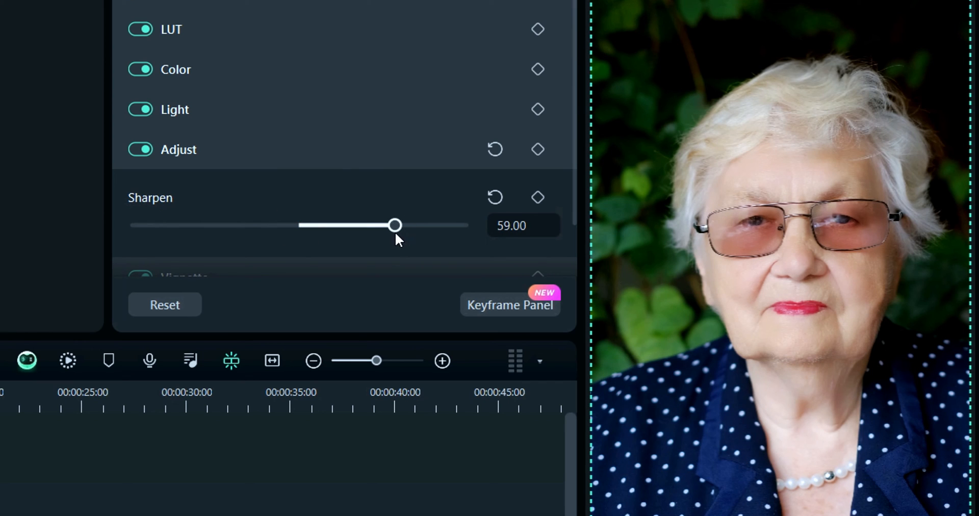
left_click_drag(395, 227, 378, 226)
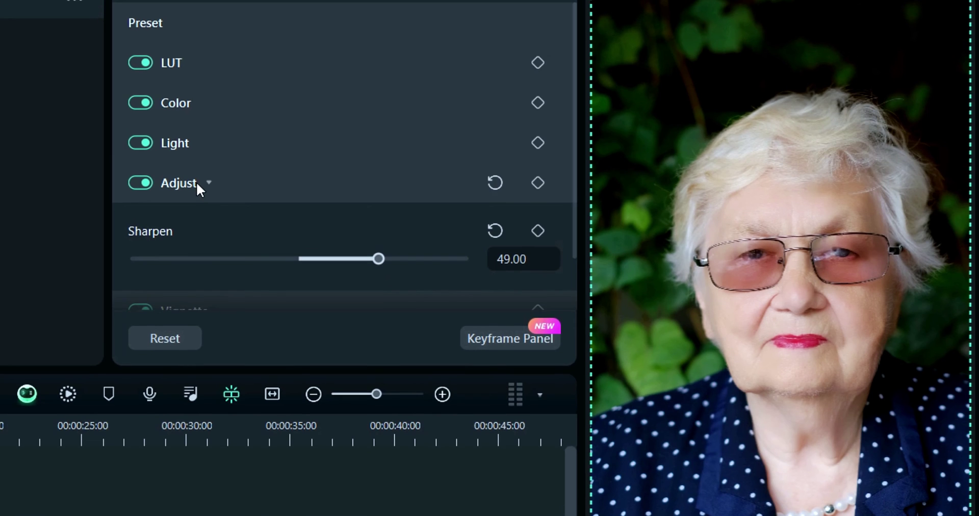
- Lower the Highlight slightly, then set Vibrance 16 and Temperature -8 in Basic
left_click(197, 182)
left_click(199, 158)
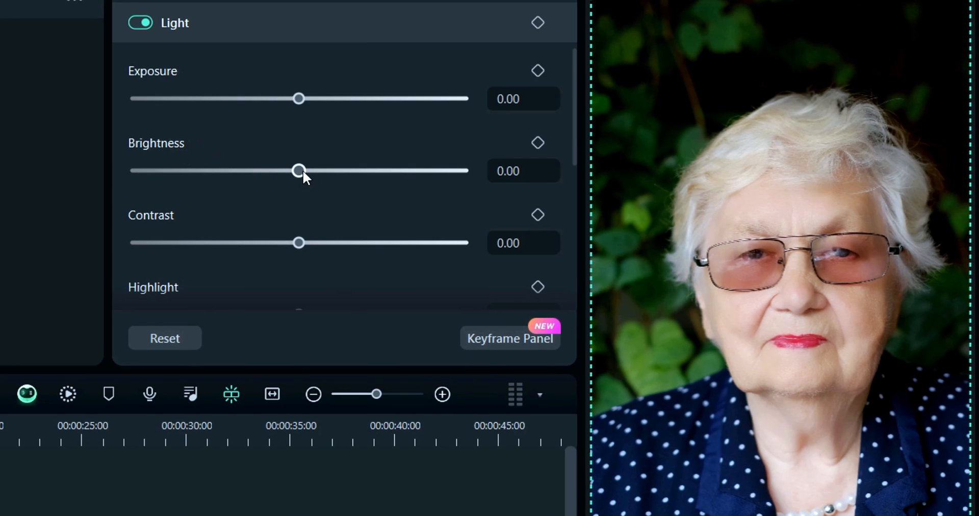
left_click_drag(298, 170, 291, 173)
scroll(316, 229, "down", 1)
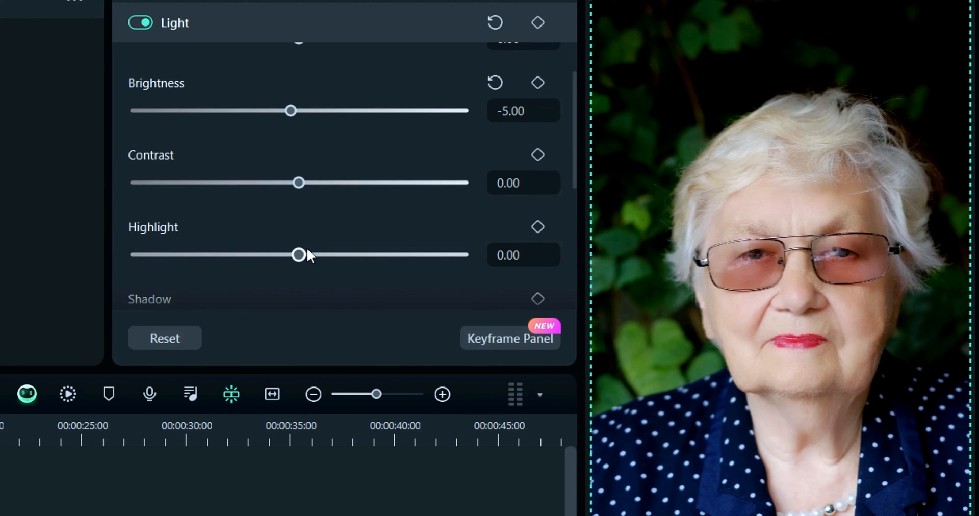
left_click_drag(301, 254, 305, 254)
scroll(297, 221, "up", 1)
left_click_drag(298, 243, 326, 243)
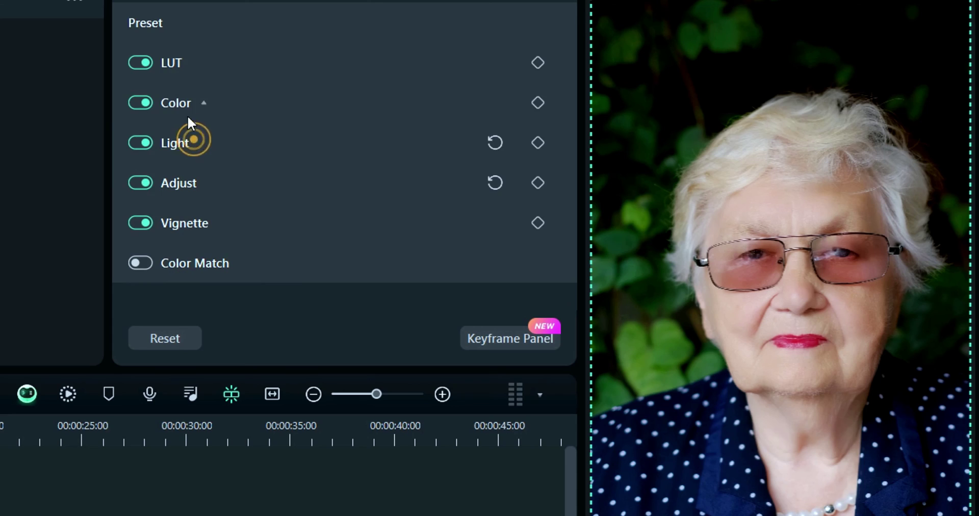
left_click(180, 104)
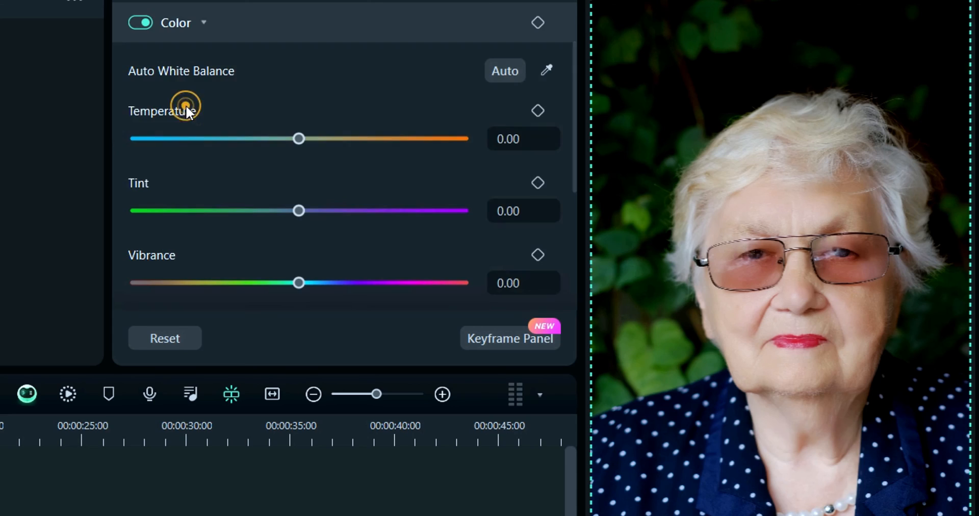
left_click_drag(299, 283, 326, 283)
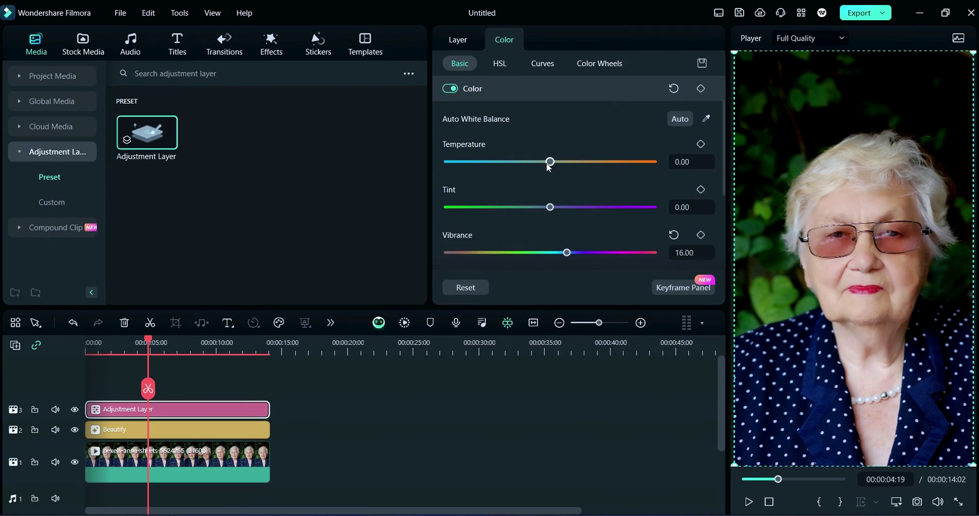
left_click_drag(550, 162, 542, 162)
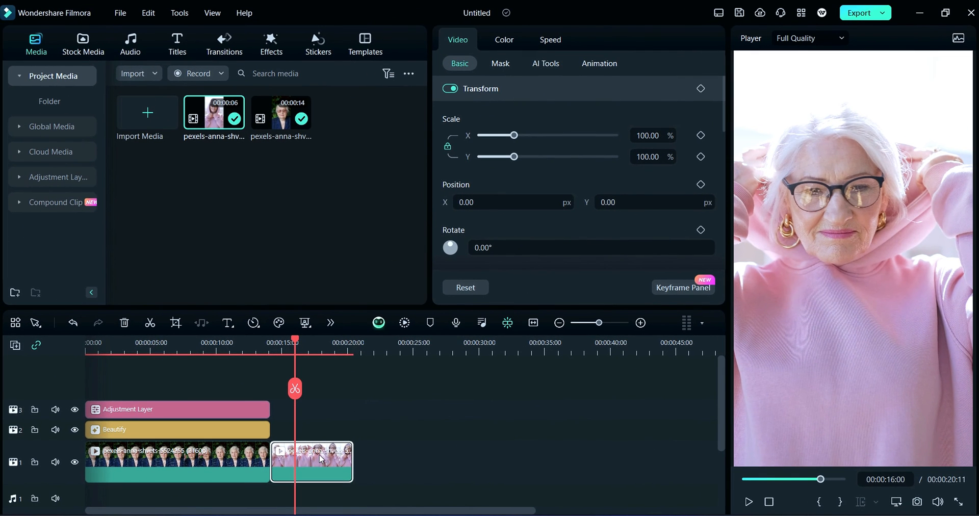
- Select the second portrait clip and apply Beautify on the track above it
left_click_drag(299, 460, 322, 458)
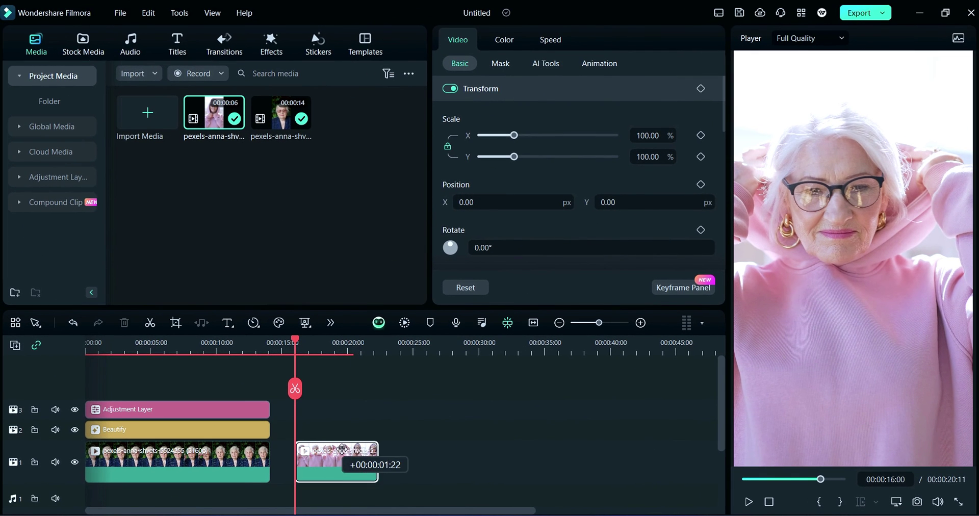
left_click(267, 45)
left_click_drag(147, 216, 306, 429)
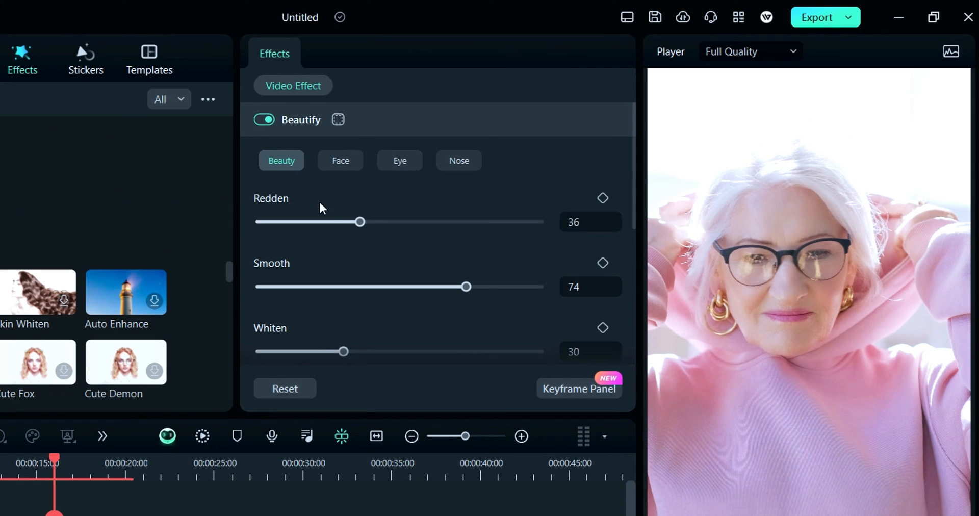
- Settle Redden at a moderate value and raise Smooth slightly to 75
left_click_drag(360, 223, 315, 223)
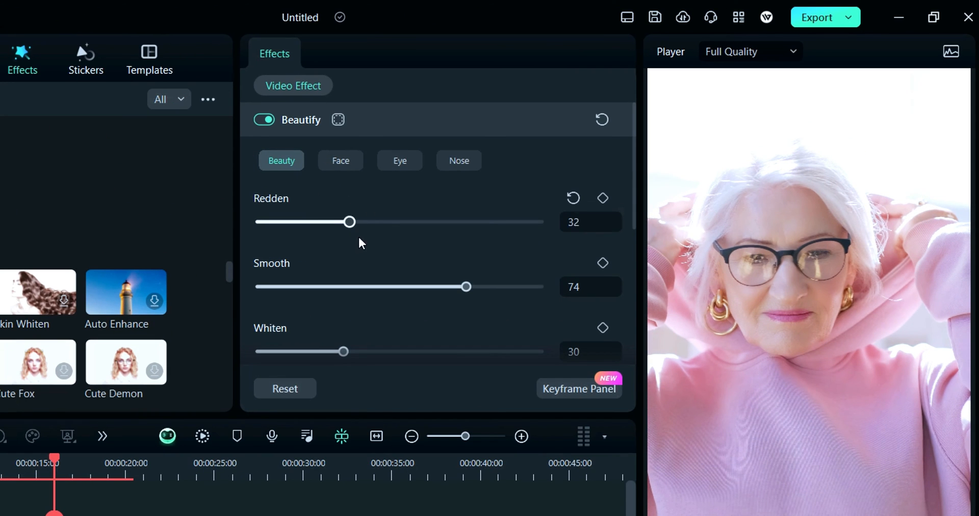
mouse_move(482, 221)
left_mouse_down()
mouse_move(534, 222)
mouse_move(264, 222)
left_mouse_up()
left_click_drag(423, 221, 393, 222)
mouse_move(466, 287)
left_mouse_down()
mouse_move(415, 287)
mouse_move(468, 287)
left_mouse_up()
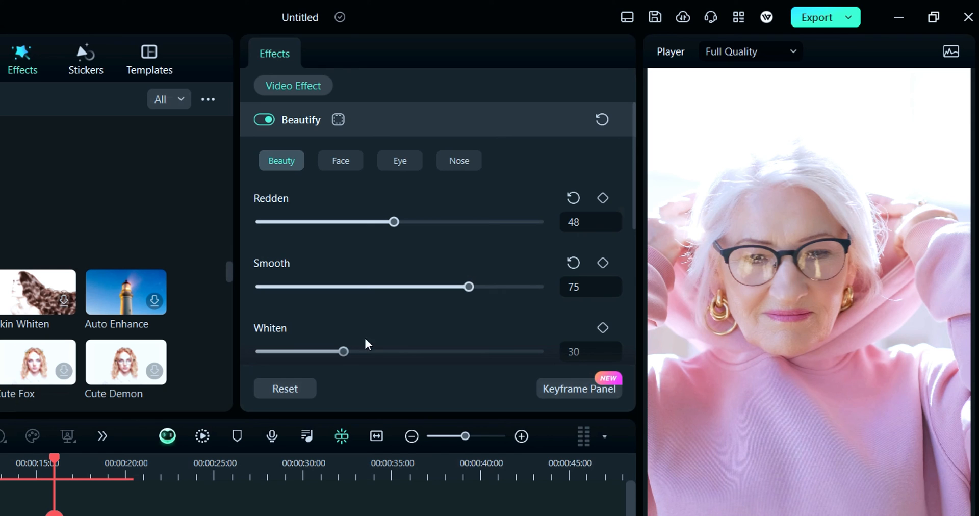
scroll(308, 355, "down", 2)
left_click_drag(400, 314, 346, 314)
scroll(317, 319, "down", 2)
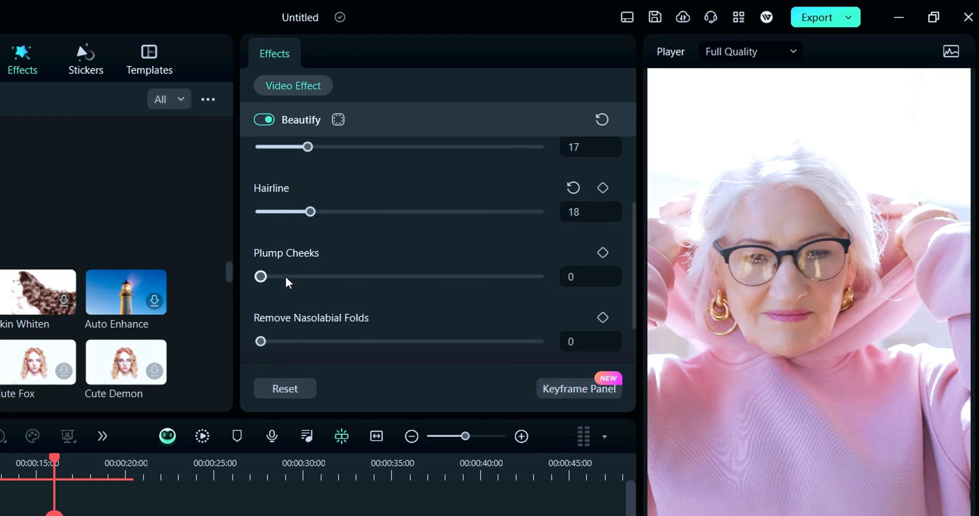
mouse_move(260, 277)
left_mouse_down()
mouse_move(432, 277)
mouse_move(264, 277)
mouse_move(413, 277)
left_mouse_up()
- Reduce nasolabial fold removal and whiten the teeth strongly, checking frames in preview
left_click_drag(260, 342, 359, 342)
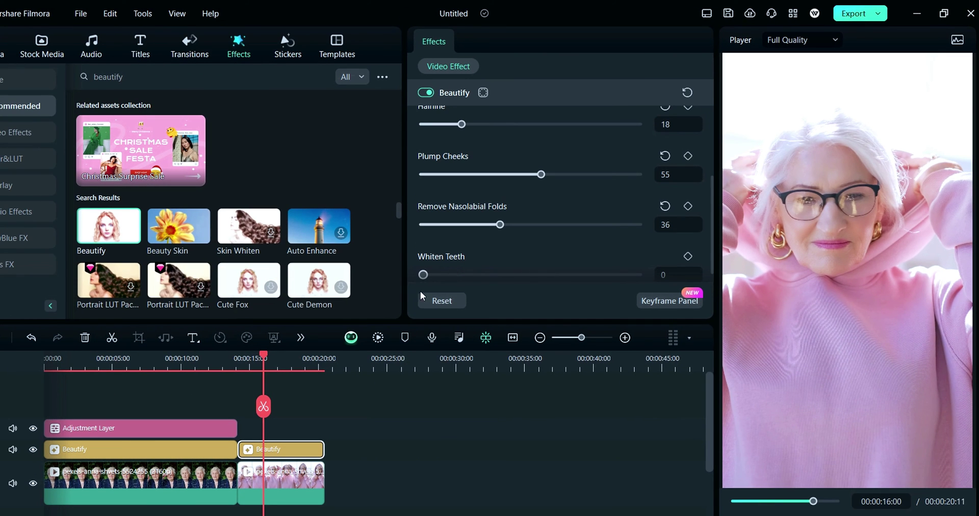
left_click_drag(265, 360, 301, 367)
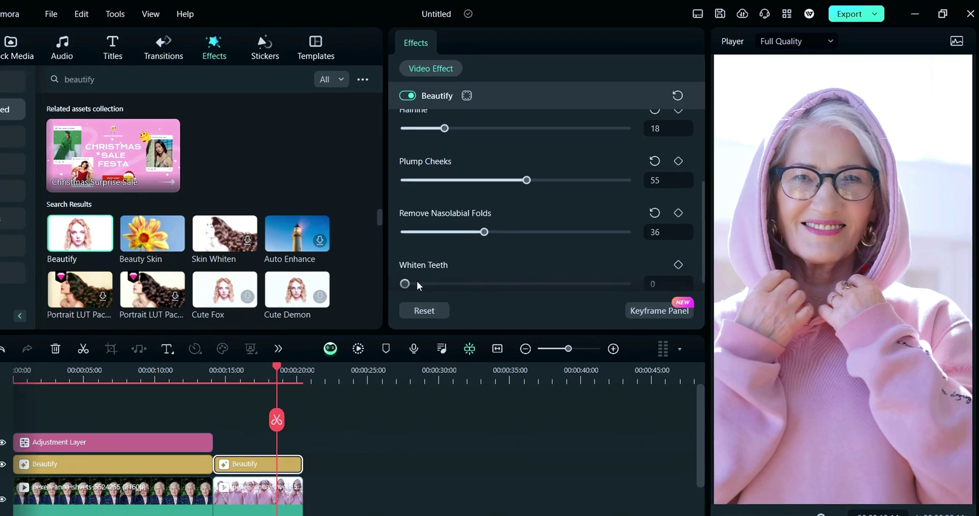
left_click_drag(424, 275, 484, 275)
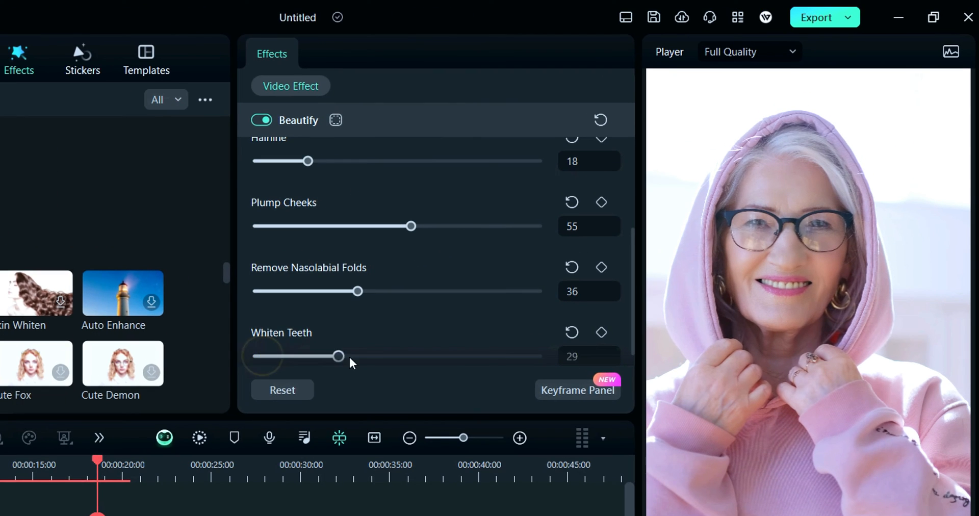
scroll(400, 338, "down", 1)
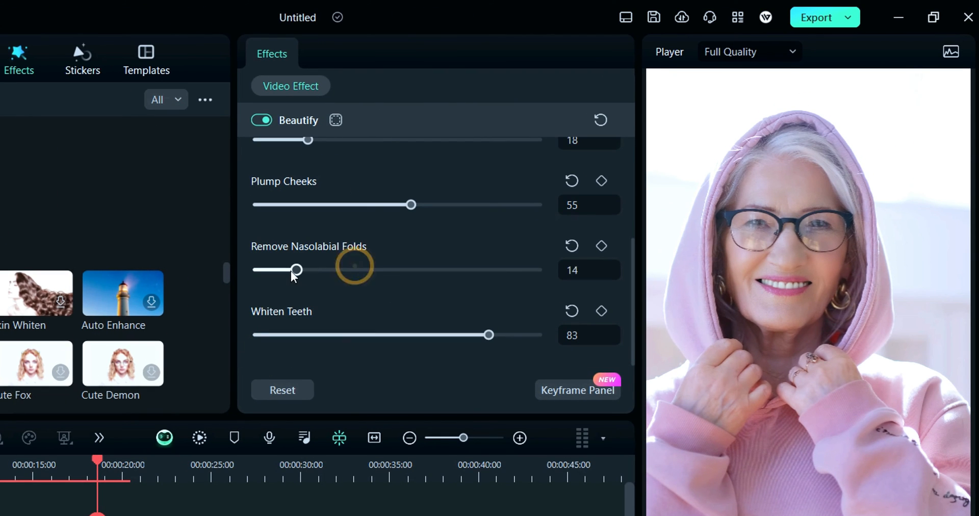
left_click_drag(296, 270, 305, 271)
scroll(345, 282, "up", 1)
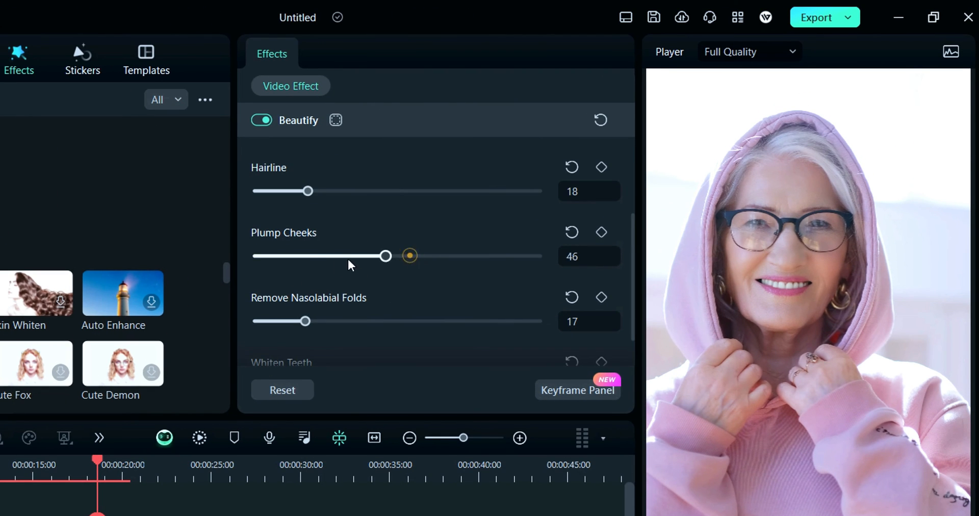
left_click_drag(385, 255, 366, 258)
scroll(366, 258, "up", 1)
left_click_drag(293, 229, 273, 231)
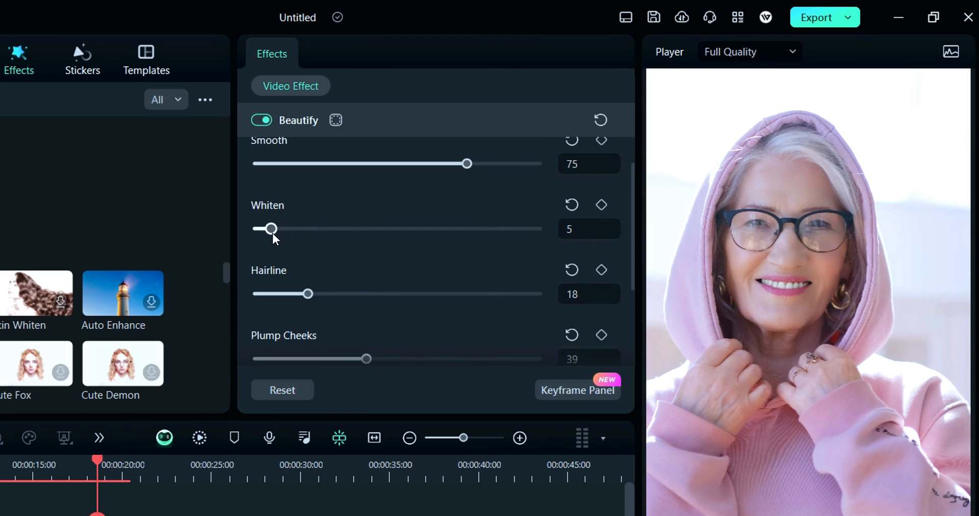
scroll(273, 233, "up", 1)
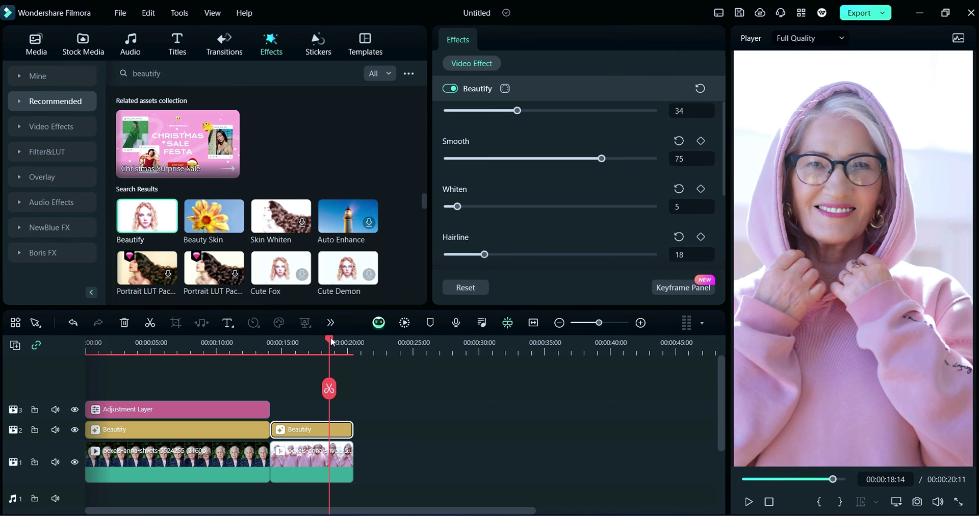
left_click_drag(330, 343, 317, 342)
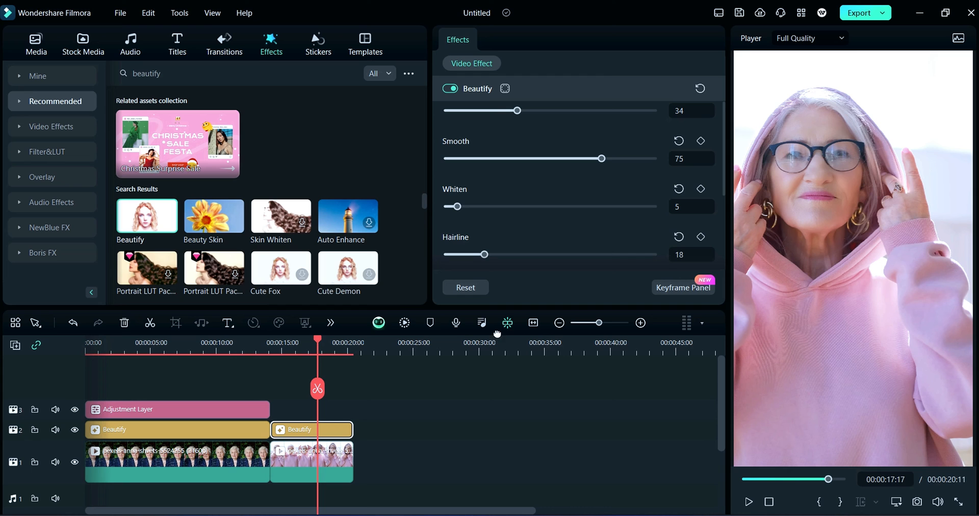
- Place an adjustment layer above the second Beautify and set its Sharpen to 17
left_click(36, 44)
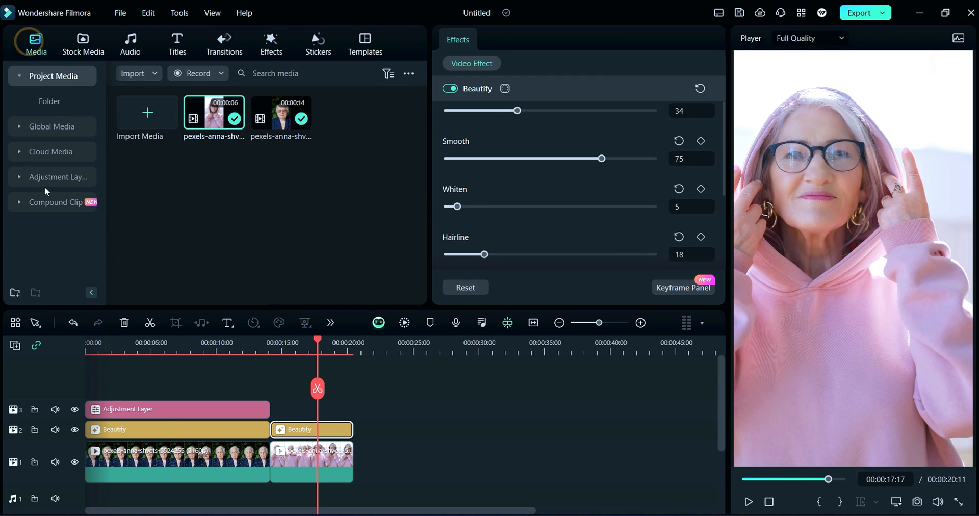
left_click(54, 176)
mouse_move(146, 132)
left_mouse_down()
mouse_move(295, 408)
mouse_move(273, 414)
left_mouse_up()
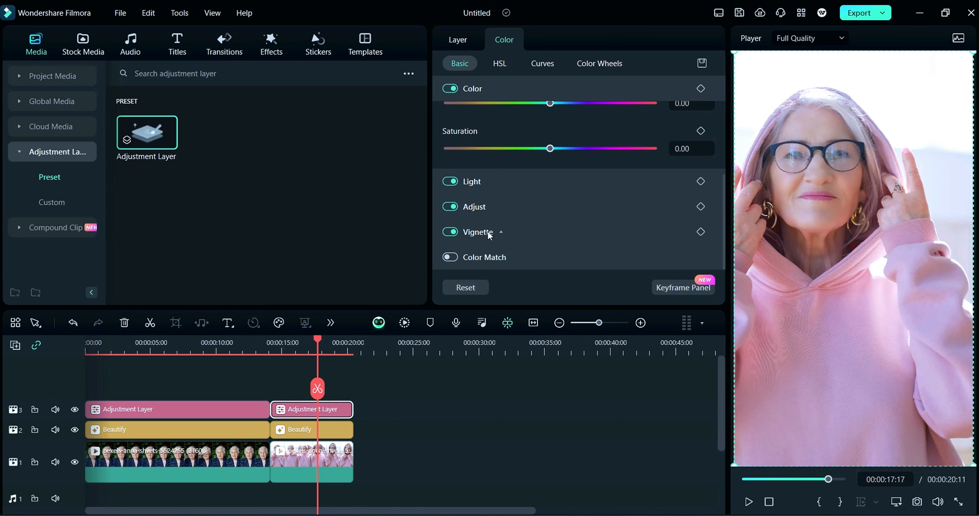
left_click(494, 208)
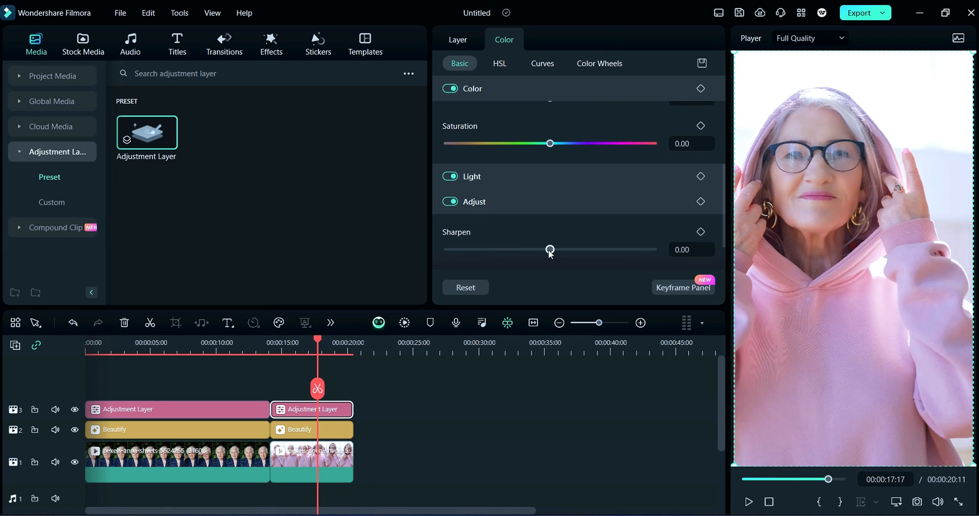
left_click_drag(549, 251, 569, 250)
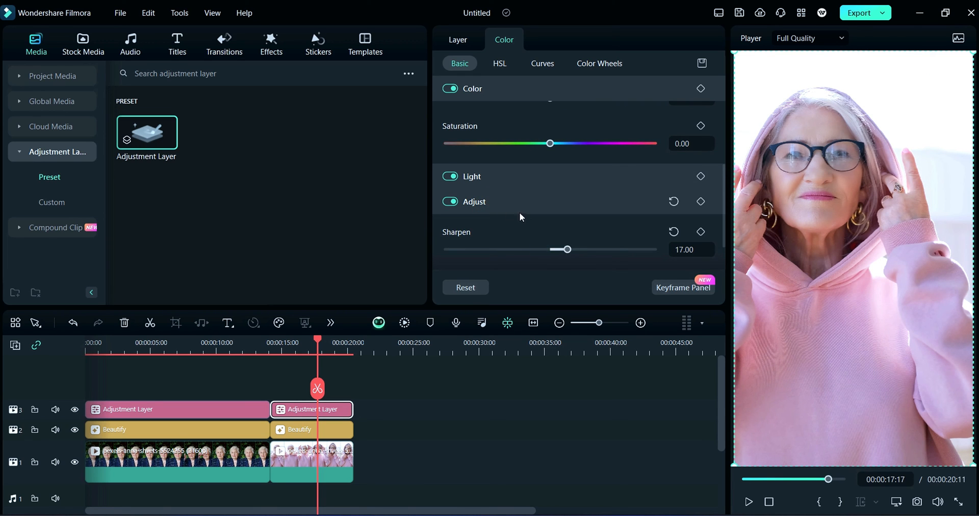
- Set Exposure -4, Shadow -15, Brightness -2, White -32 and Black 18 under Light
left_click(488, 177)
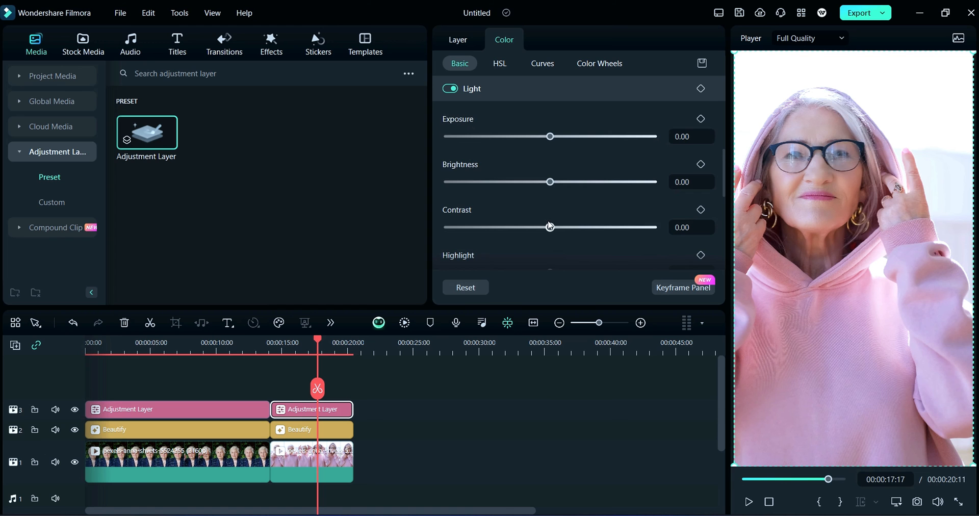
scroll(546, 170, "up", 1)
left_click_drag(548, 175, 547, 176)
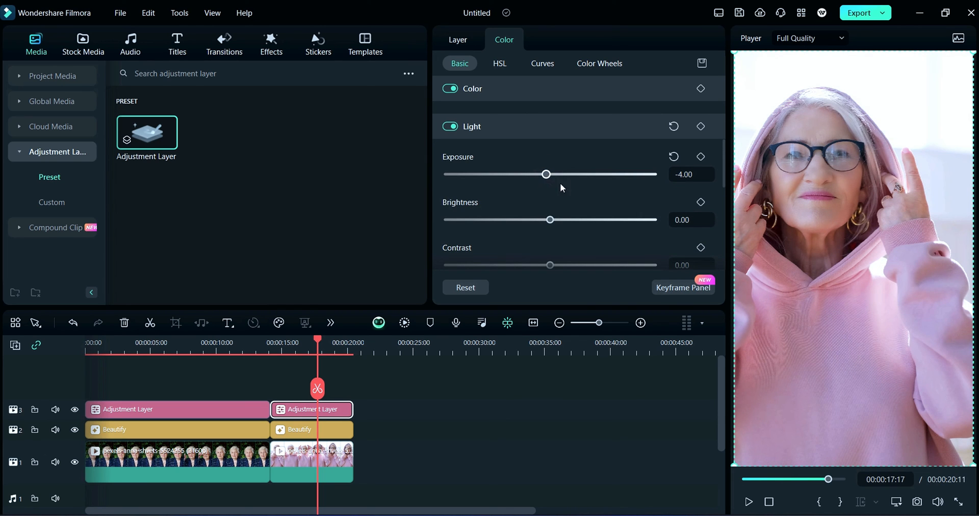
scroll(547, 221, "down", 2)
left_click_drag(550, 235, 522, 234)
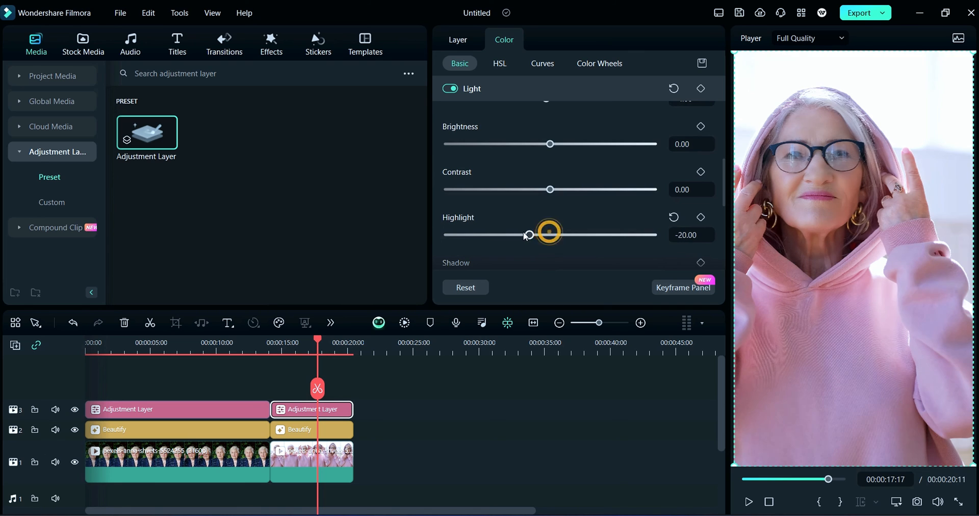
scroll(551, 229, "down", 2)
left_click_drag(550, 205, 535, 205)
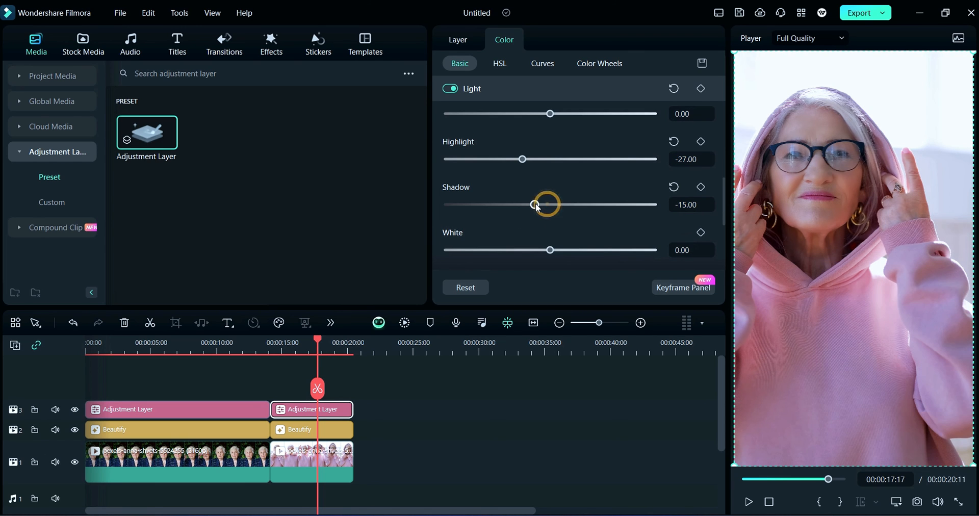
scroll(550, 250, "up", 3)
scroll(555, 214, "up", 2)
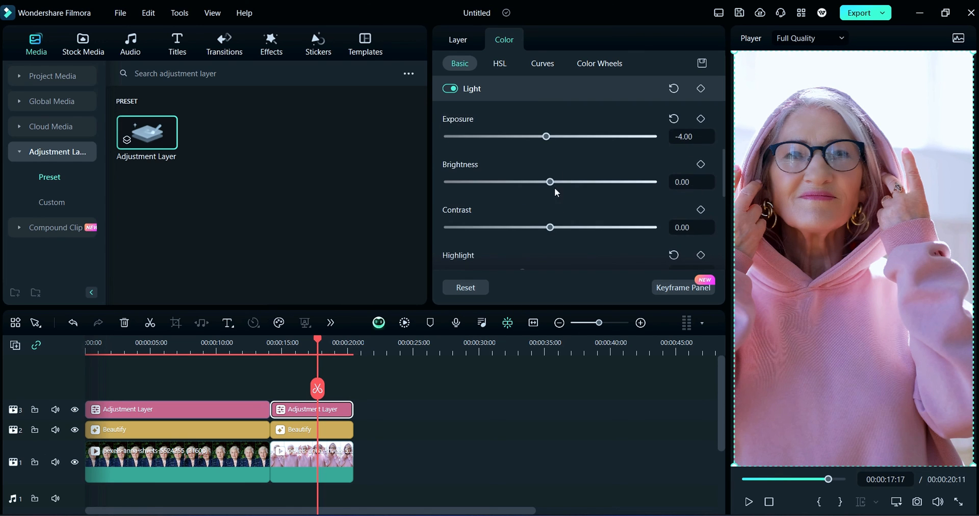
left_click_drag(549, 182, 552, 182)
scroll(550, 202, "down", 3)
scroll(545, 229, "down", 2)
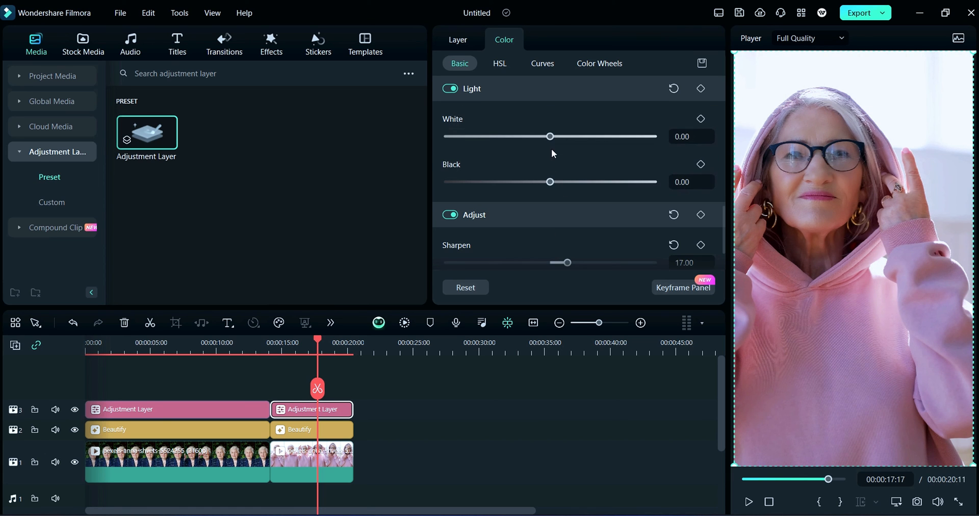
left_click_drag(546, 138, 518, 138)
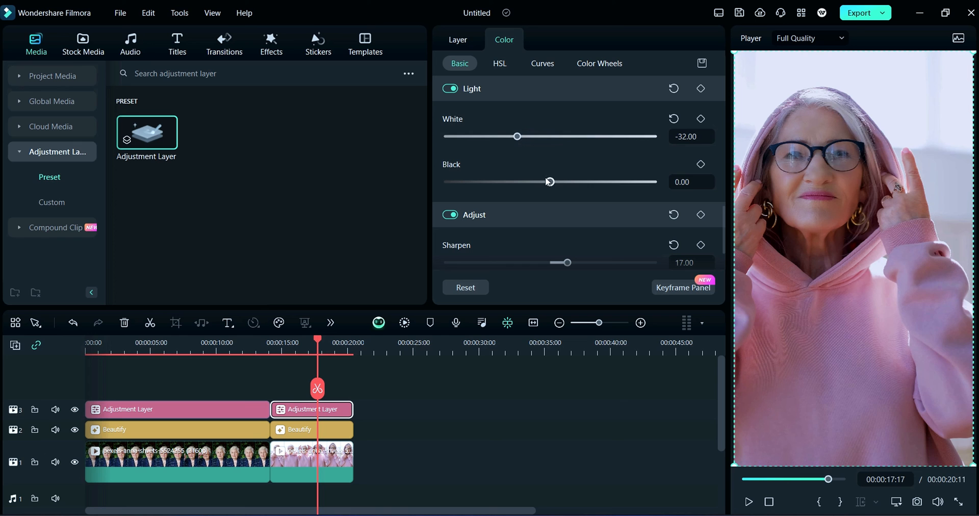
left_click_drag(549, 182, 565, 182)
left_click_drag(320, 343, 316, 343)
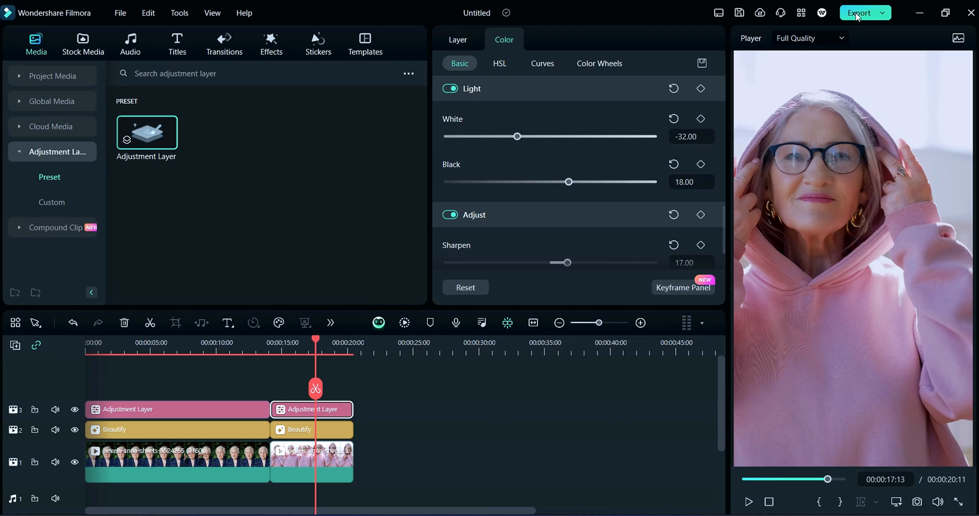